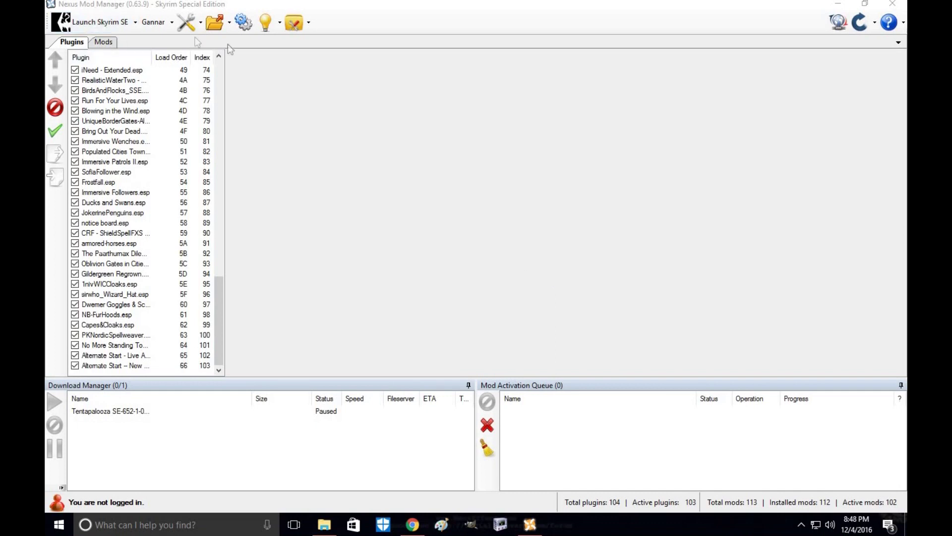
Step: Show Nexus Mod Manager's Supported Tools list with Config BOSS, Launch LOOT and Launch SSEEdit
left_click(309, 30)
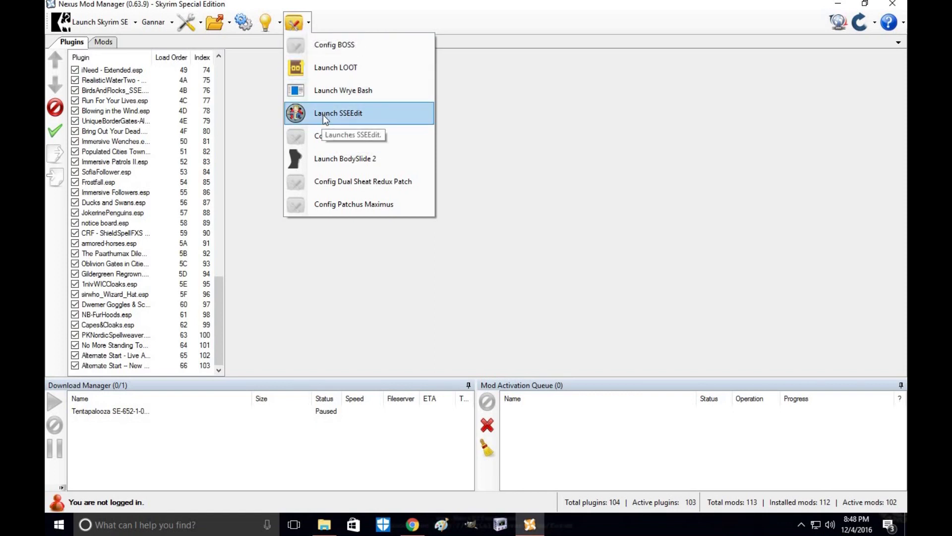
Step: Launch SSEEdit and load the active plugins with Hearthfires.esm unticked
left_click(323, 114)
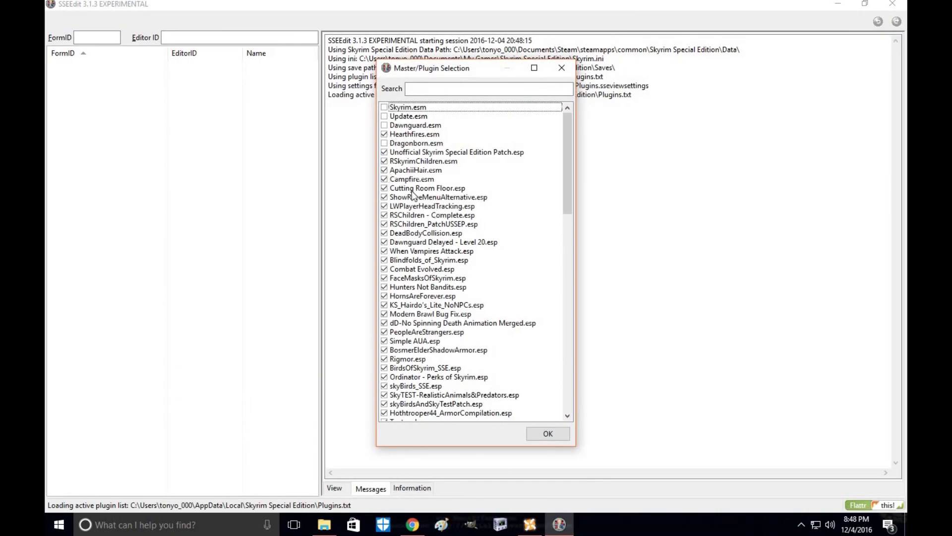
scroll(414, 193, "down", 2)
scroll(417, 195, "down", 6)
scroll(418, 196, "down", 6)
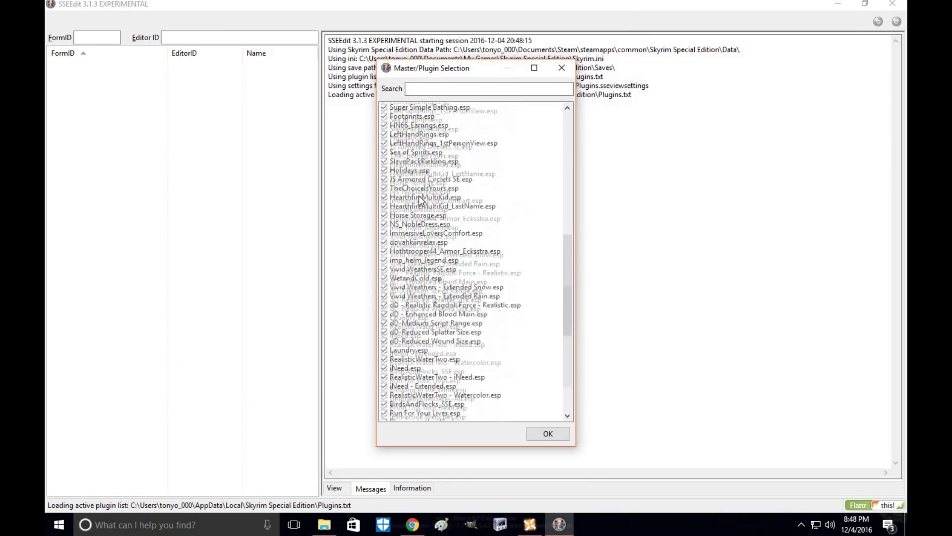
scroll(420, 199, "down", 5)
scroll(420, 199, "down", 3)
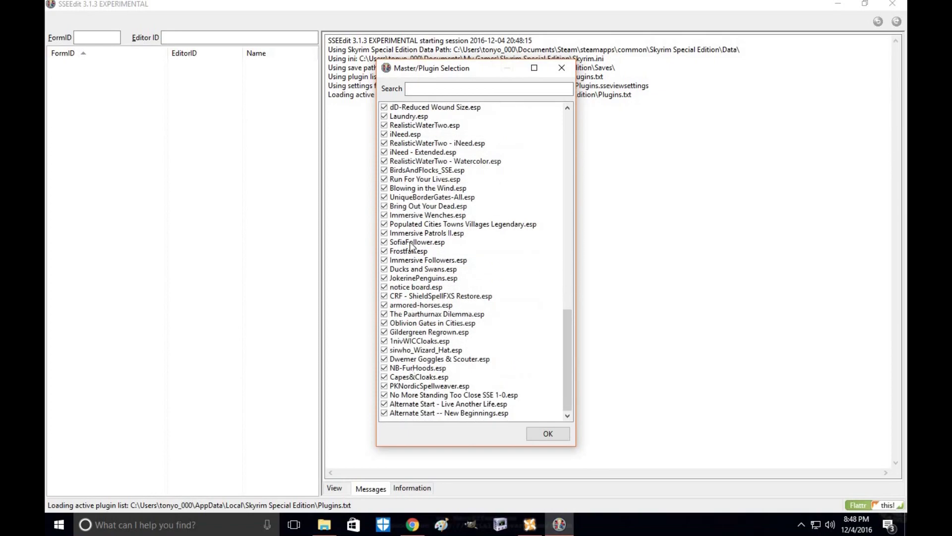
scroll(410, 247, "up", 5)
scroll(409, 248, "up", 6)
scroll(409, 248, "up", 6)
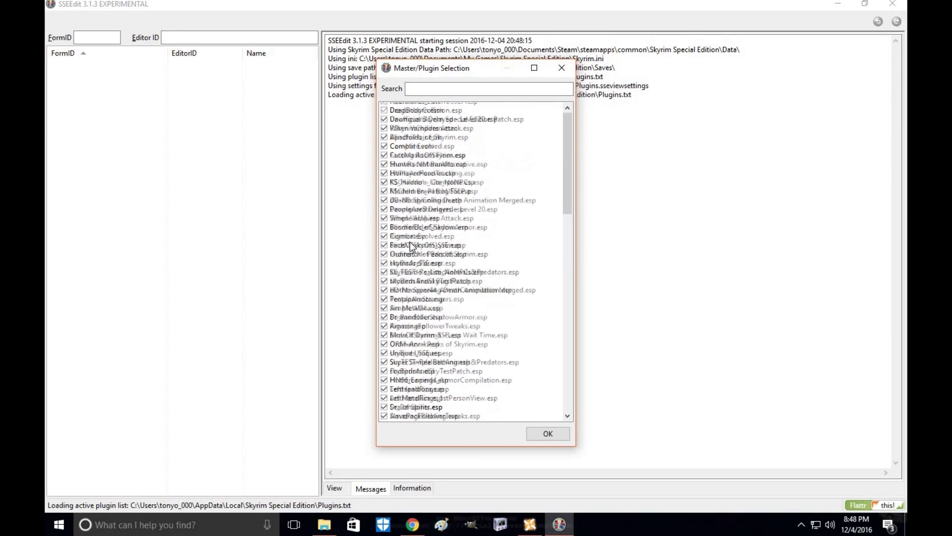
scroll(410, 247, "up", 5)
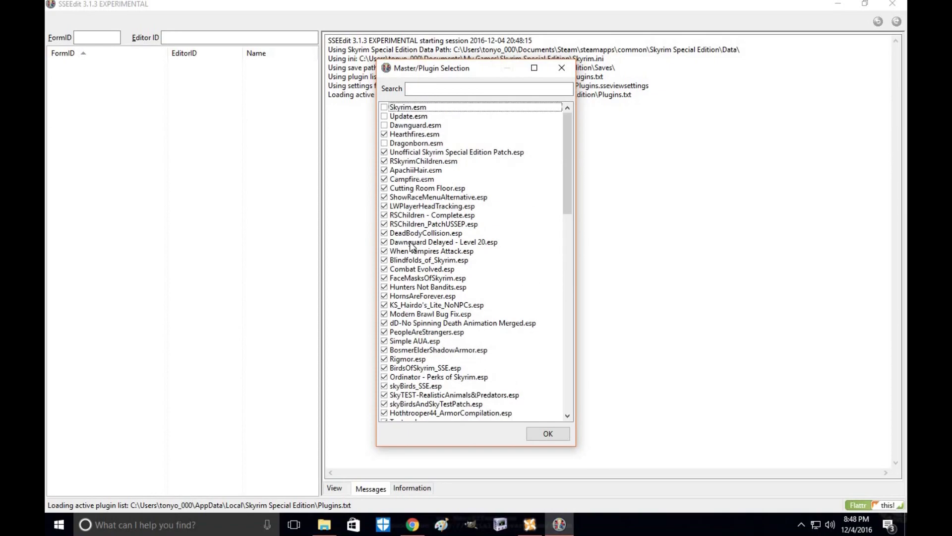
left_click(383, 135)
scroll(415, 184, "down", 6)
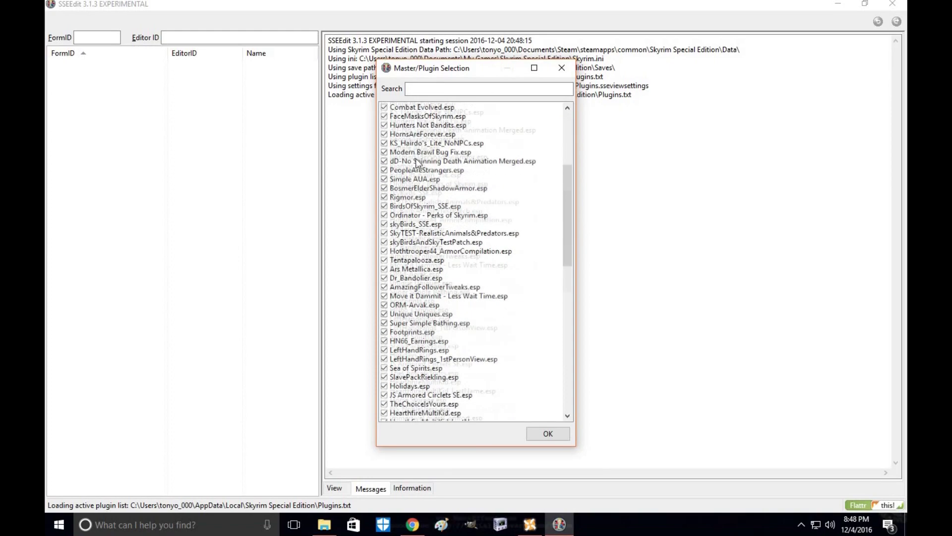
scroll(416, 184, "down", 10)
scroll(415, 183, "down", 5)
scroll(455, 235, "up", 3)
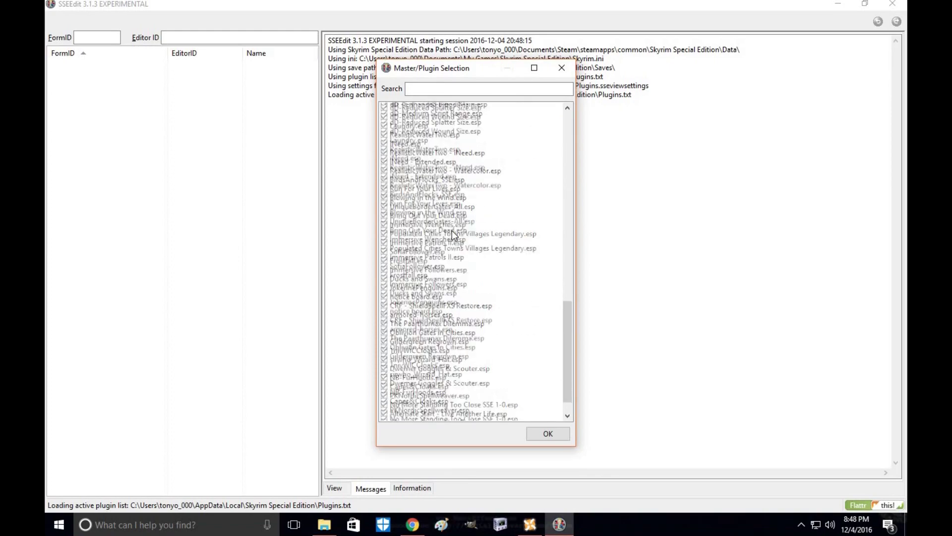
scroll(455, 235, "up", 15)
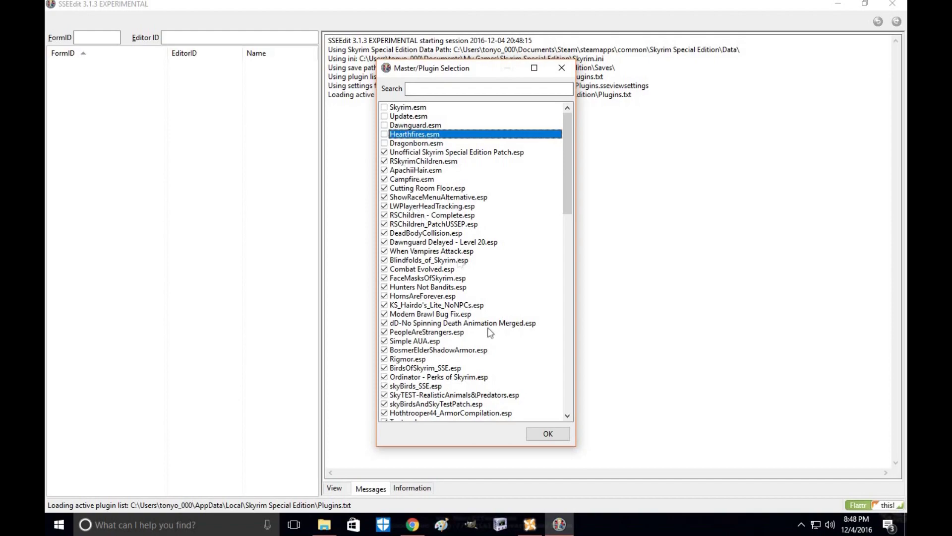
left_click(548, 436)
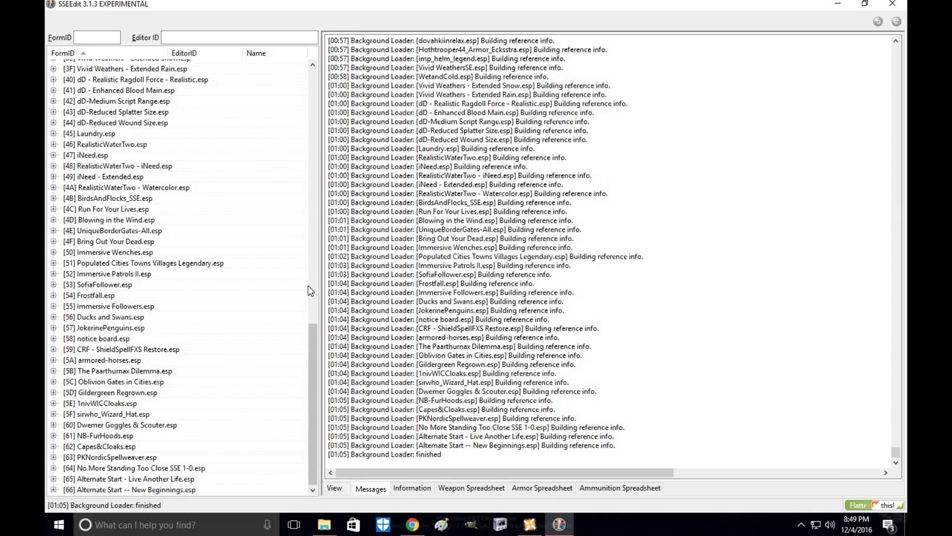
Step: Once the Background Loader reports finished, bring up a loaded plugin's context menu
right_click(275, 429)
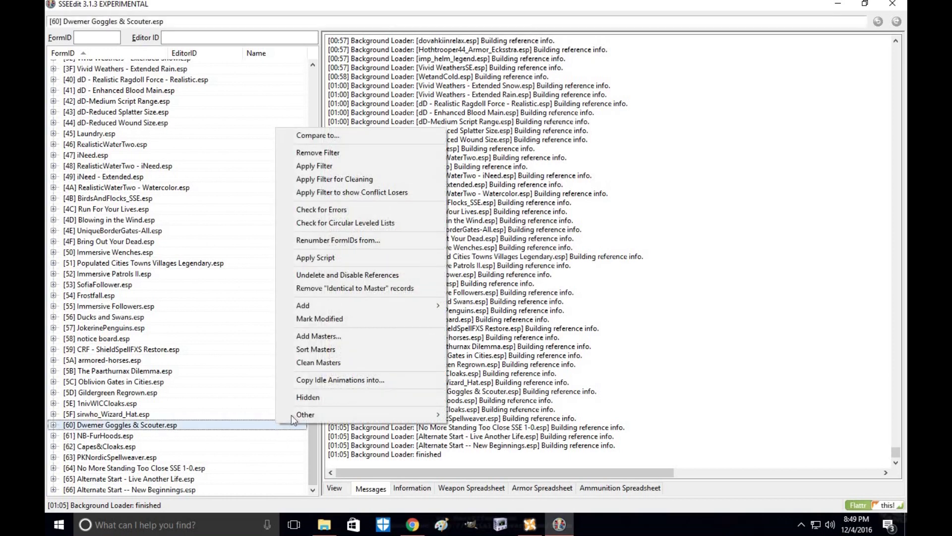
mouse_move(357, 415)
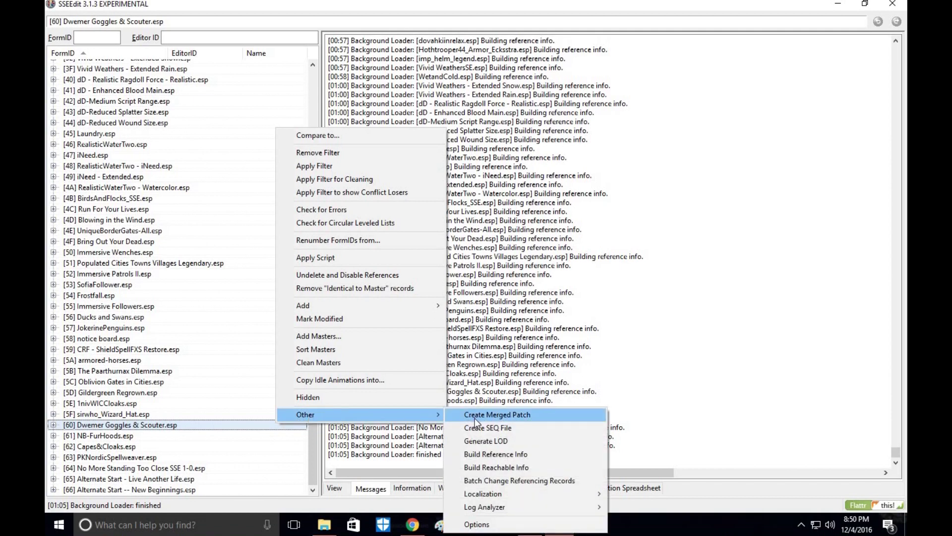
Step: Pick Other > Create Merged Patch and answer Yes to the unsupported-feature warning
left_click(476, 418)
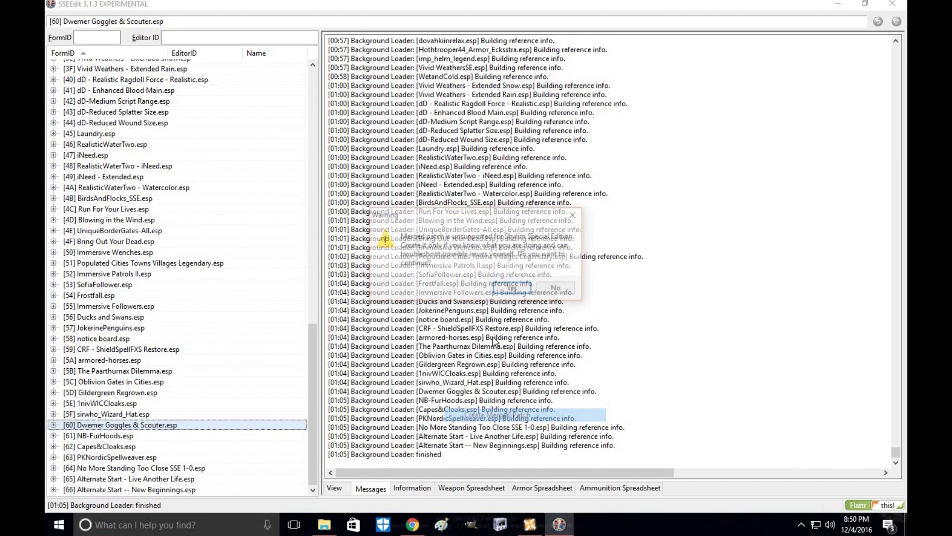
left_click(512, 290)
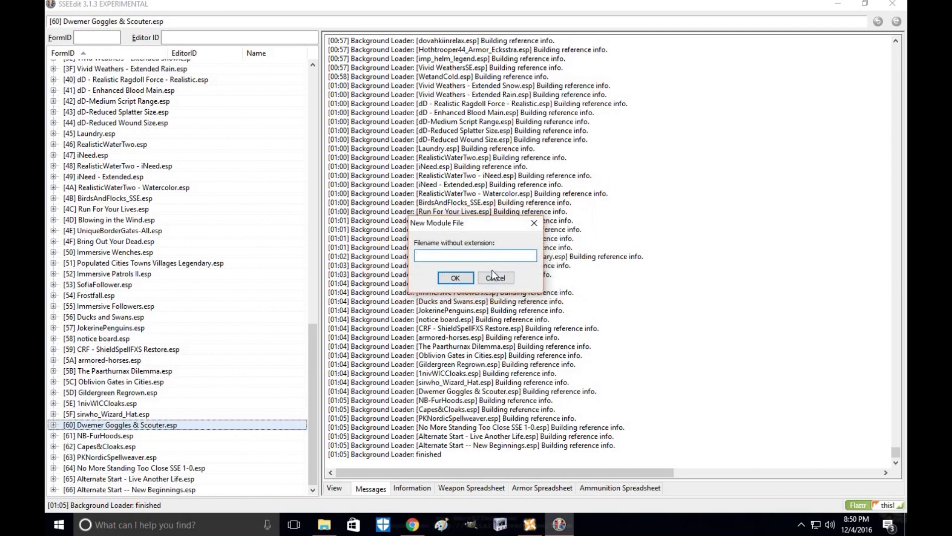
type("SS")
type("EMer")
type("ged")
Step: Enter 'SSEMerged' as the New Module File filename and confirm with OK
double_click(445, 254)
left_click(433, 256)
key("Home")
left_click(455, 278)
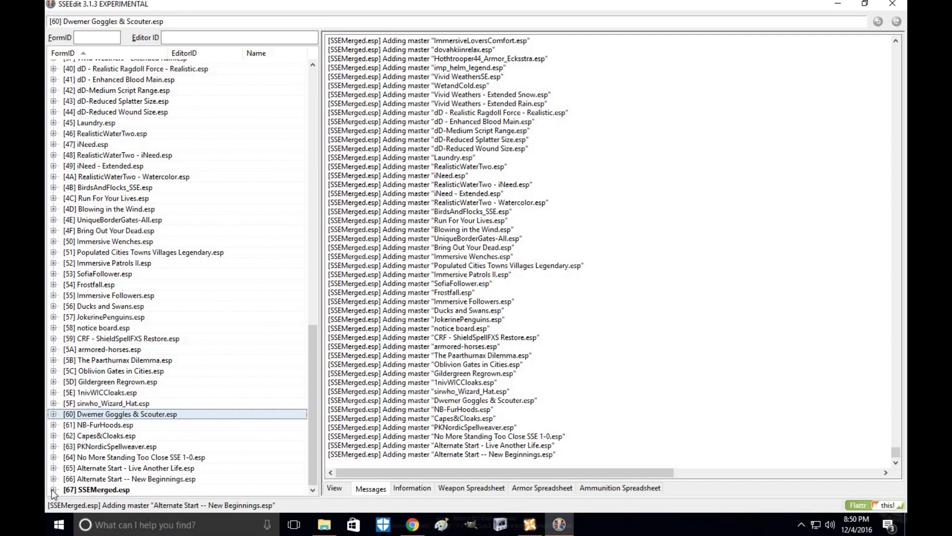
Step: Expand [67] SSEMerged.esp to reveal its Ingestible, Armor, Faction, Leveled Item, NPCs and Race groups
left_click(52, 490)
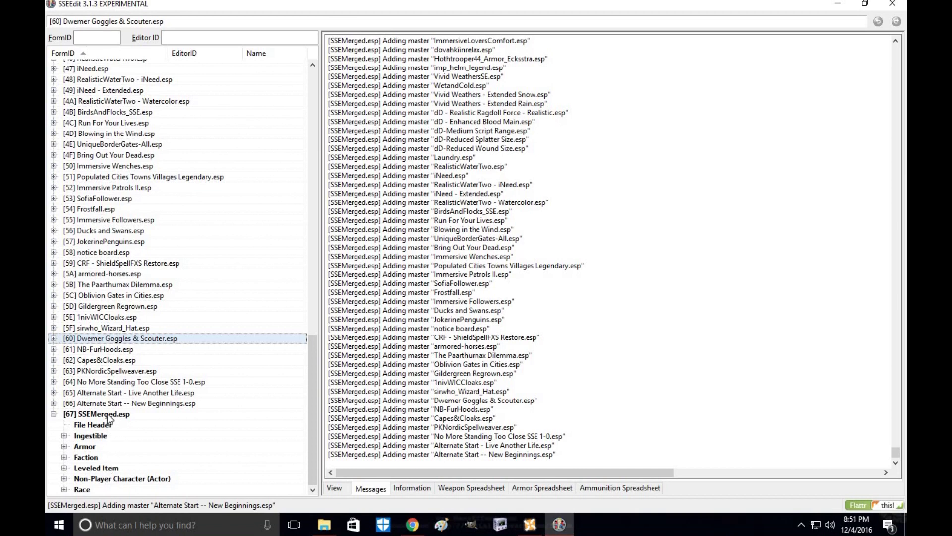
Step: Clean SSEMerged.esp's masters, then close SSEEdit and save the file with backups
right_click(107, 415)
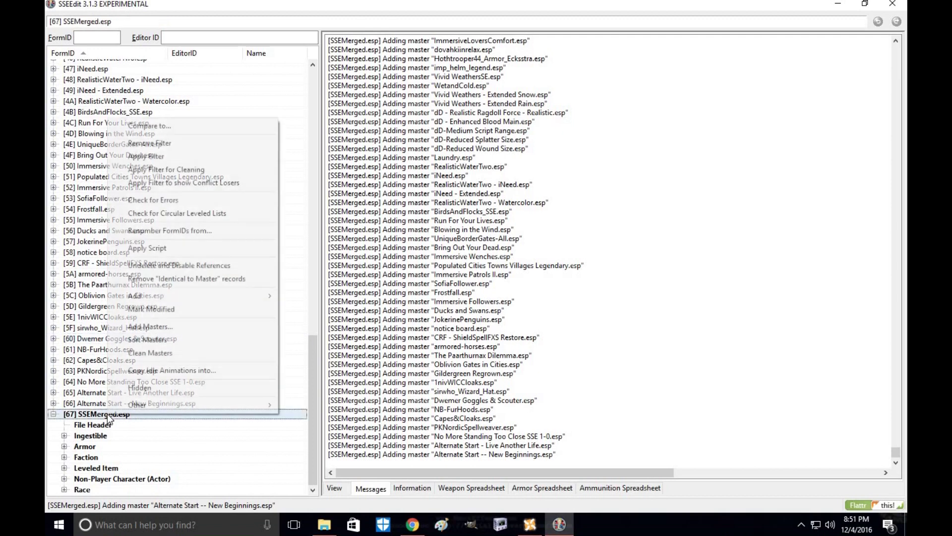
left_click(142, 356)
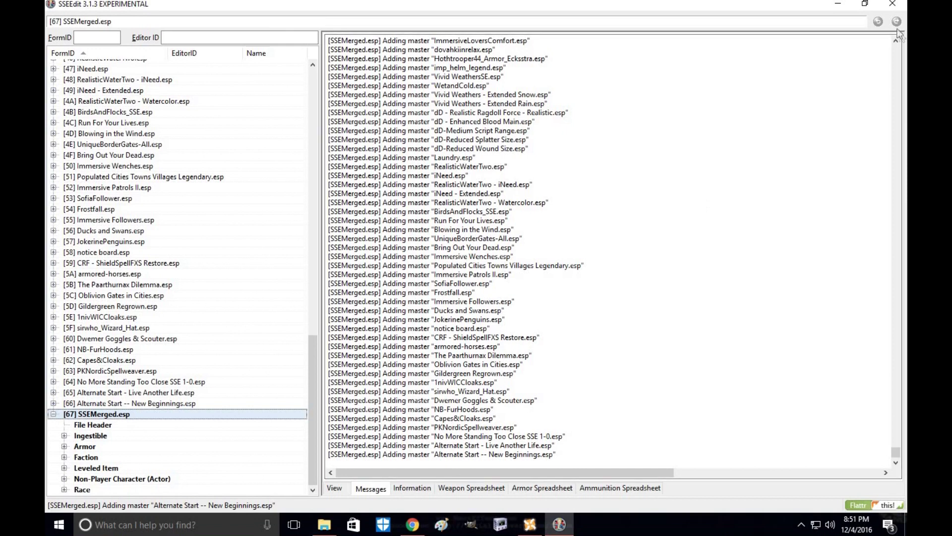
left_click(894, 6)
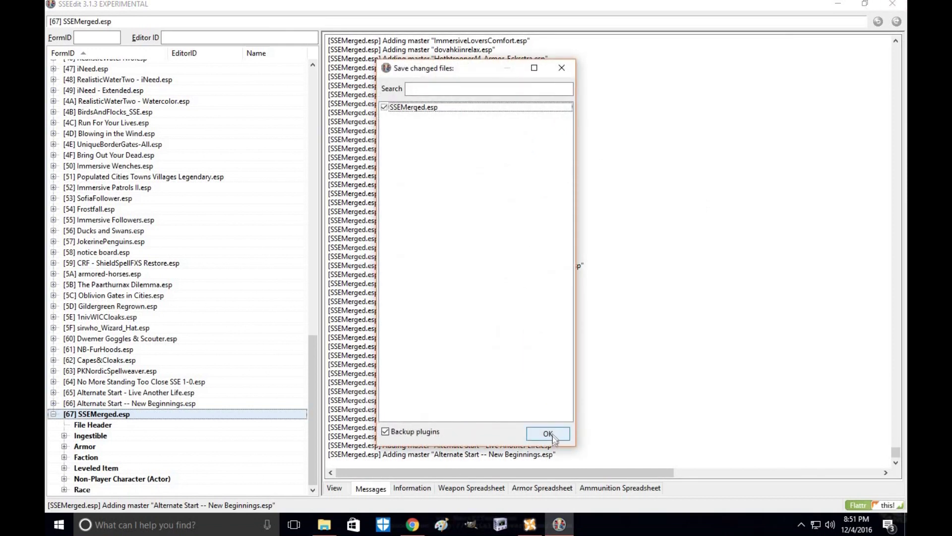
left_click(549, 434)
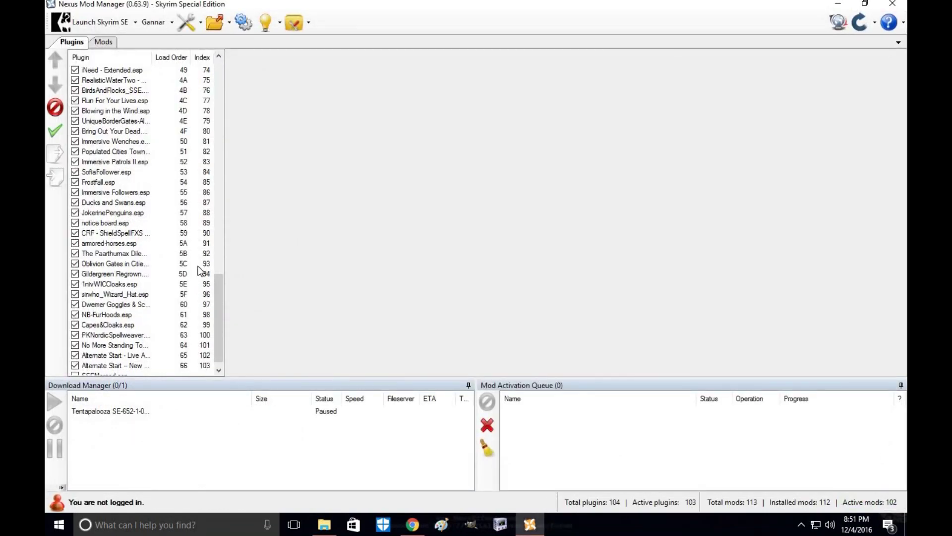
scroll(201, 271, "down", 1)
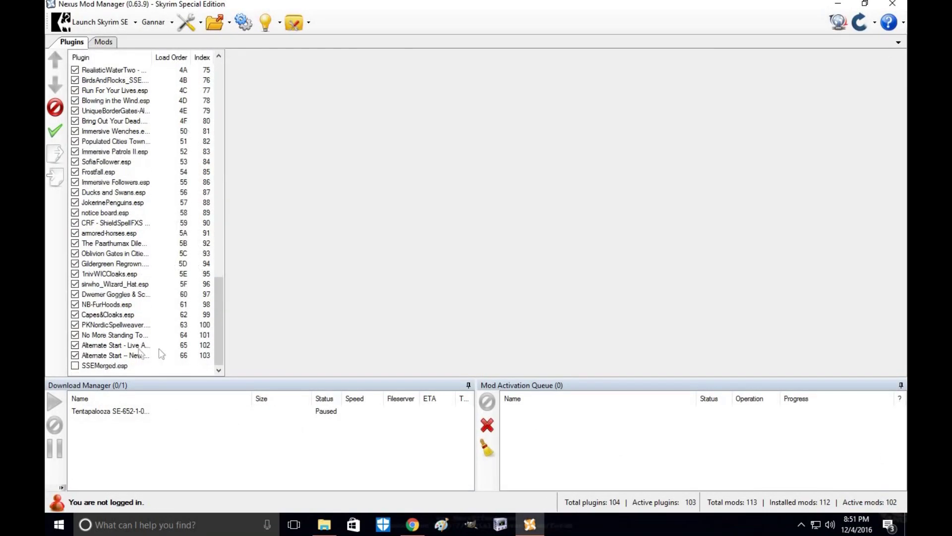
Step: Tick SSEMerged.esp at load order 67 in the Plugins list, raising active plugins to 104
left_click(75, 367)
scroll(132, 357, "up", 15)
scroll(131, 357, "up", 8)
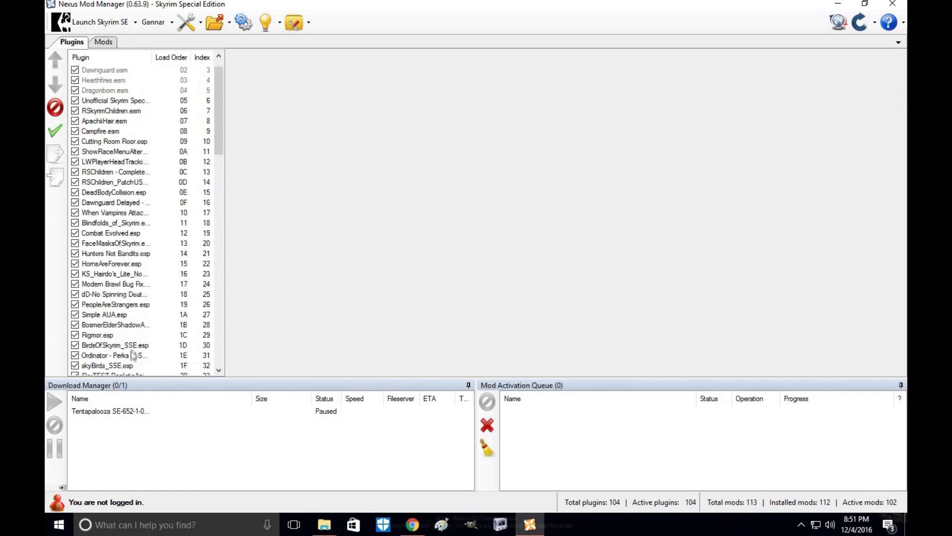
scroll(132, 355, "up", 1)
scroll(148, 188, "down", 20)
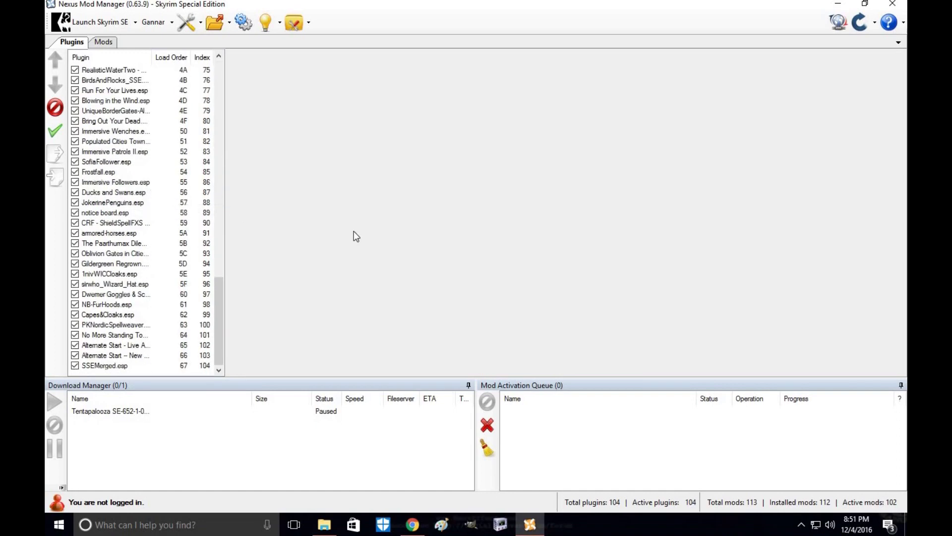